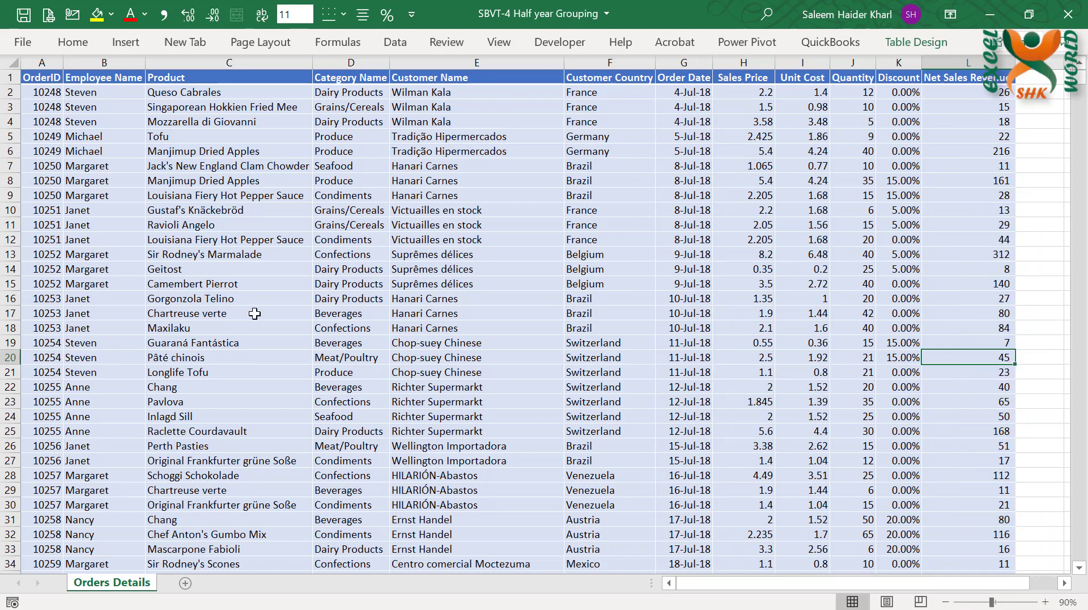
- Create a PivotTable from the tbOrderDetails table on a new worksheet and place Order Date in the rows
left_click(254, 313)
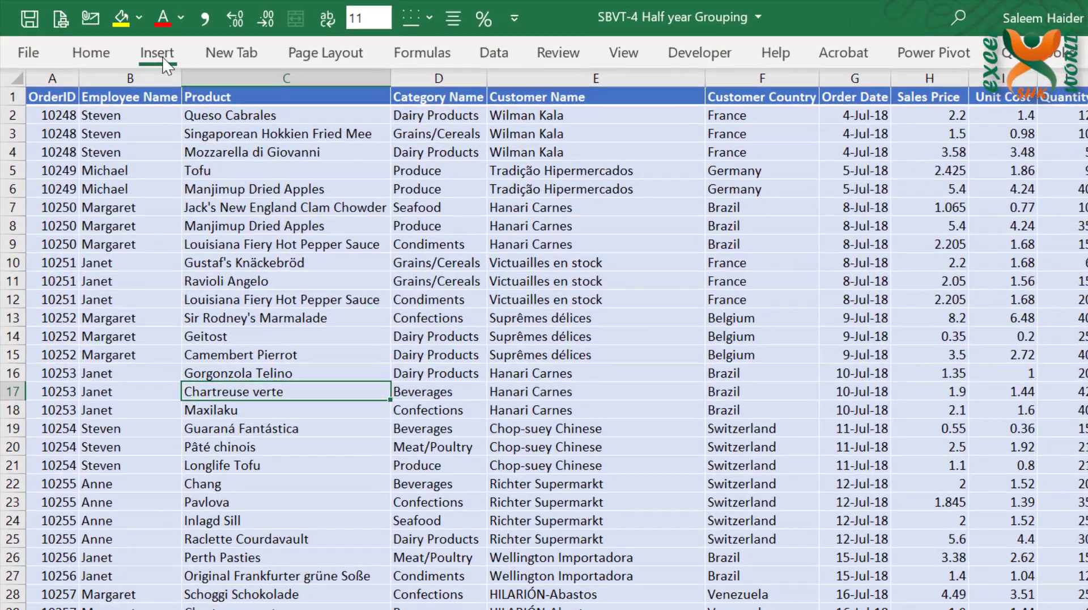
left_click(126, 42)
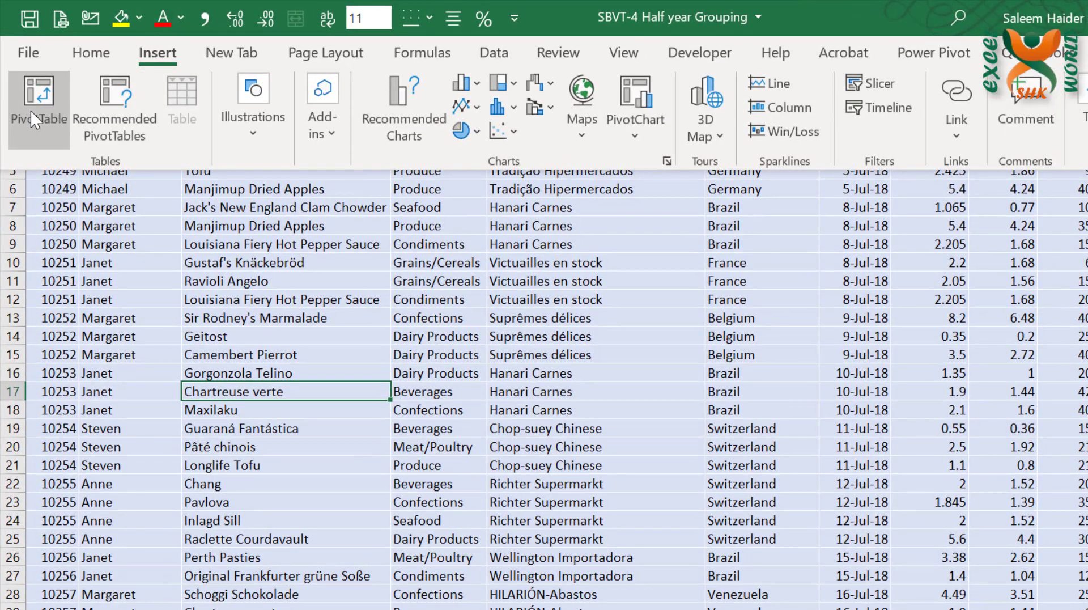
left_click(30, 111)
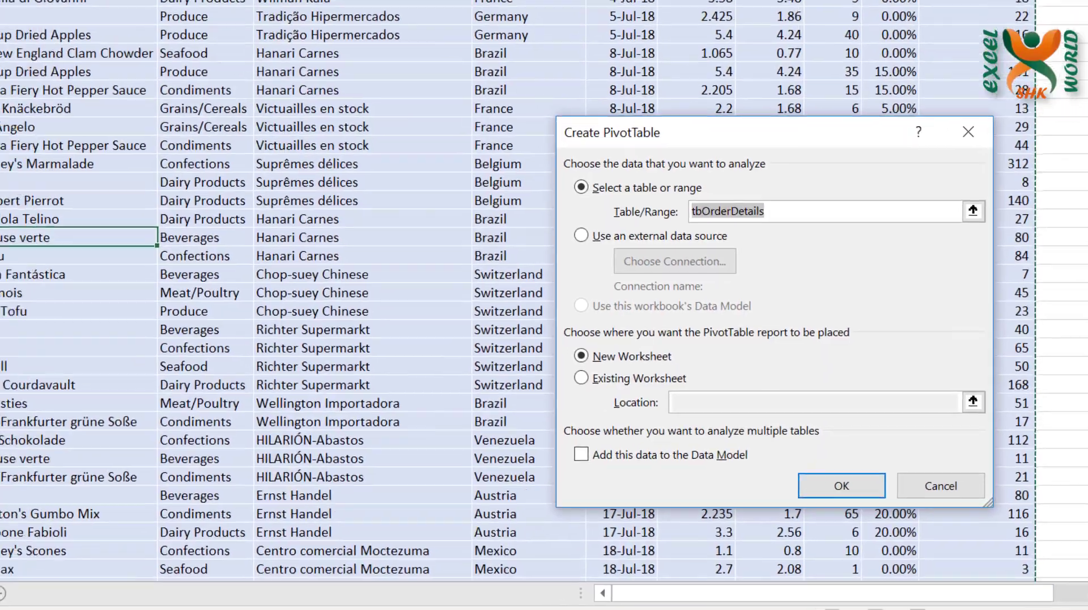
key("Return")
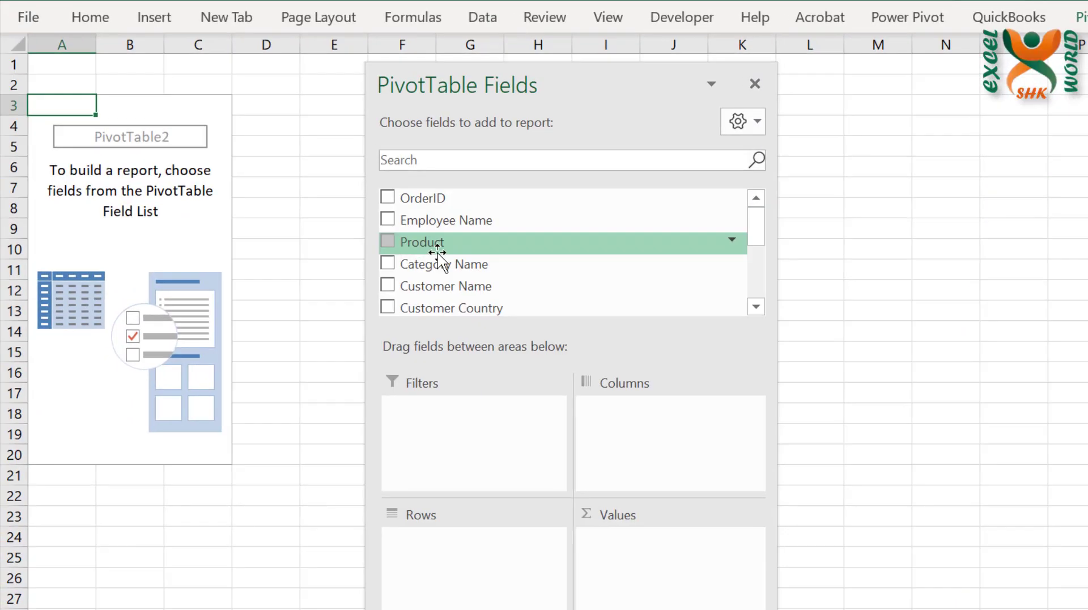
scroll(439, 255, "down", 1)
left_click_drag(444, 278, 486, 601)
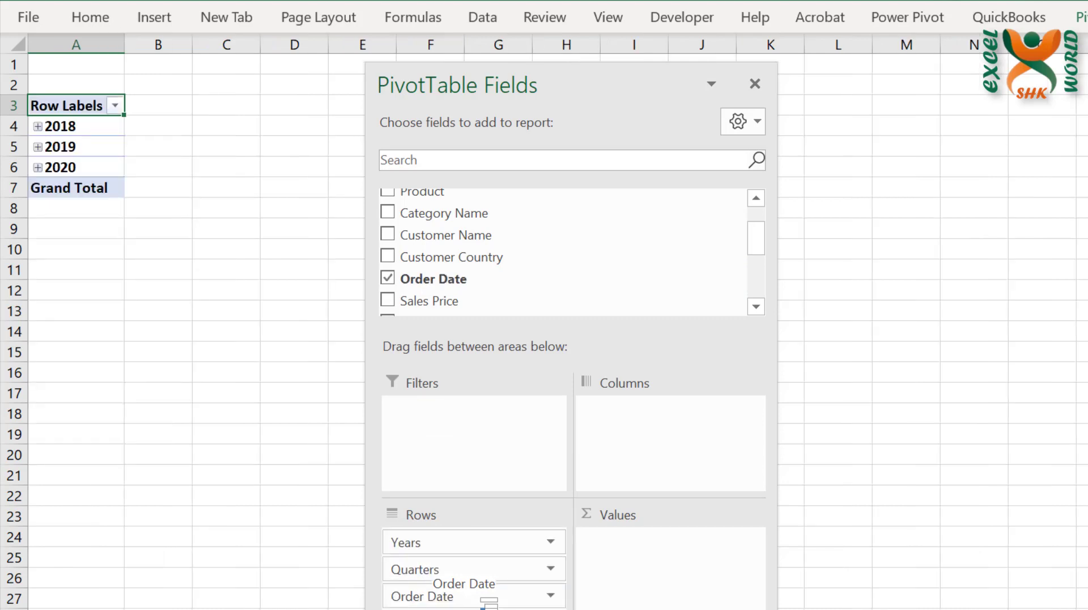
- Examine the date grouping options of the year row labels and the date fields in the PivotTable field list
right_click(86, 149)
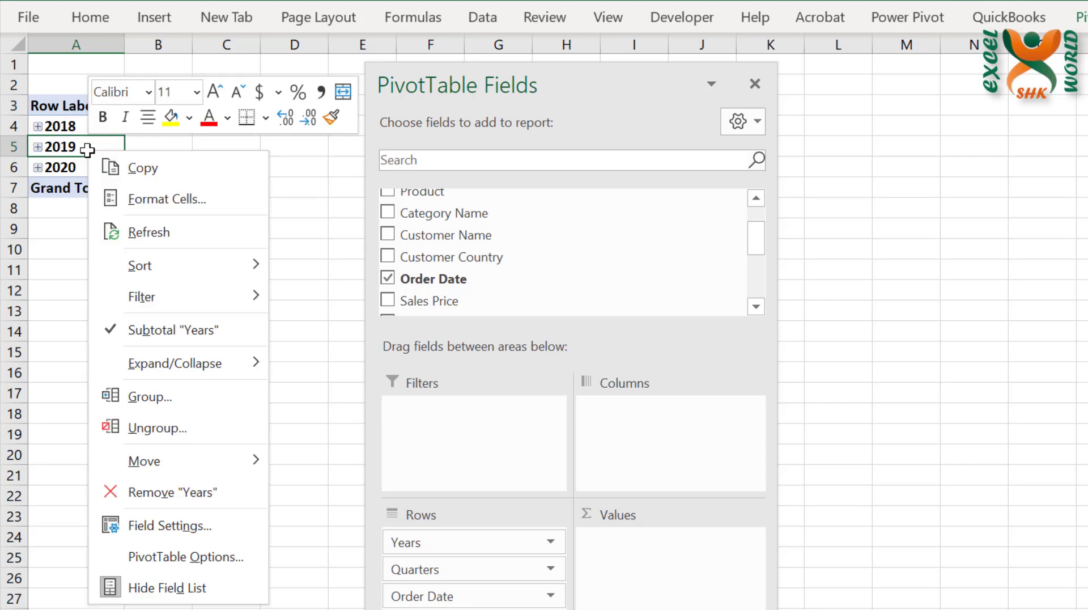
left_click(187, 391)
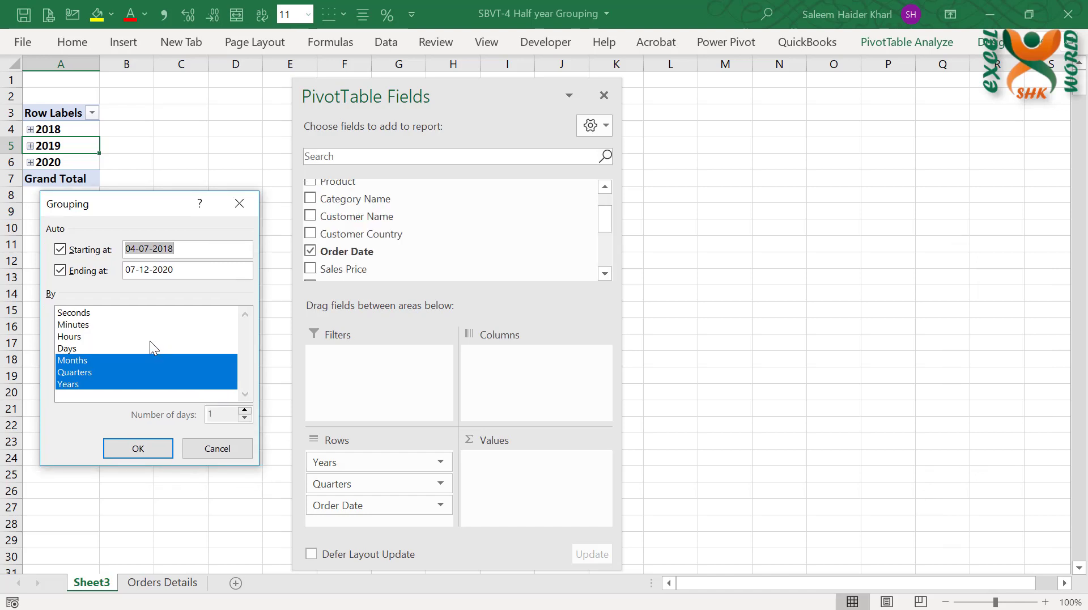
left_click(220, 457)
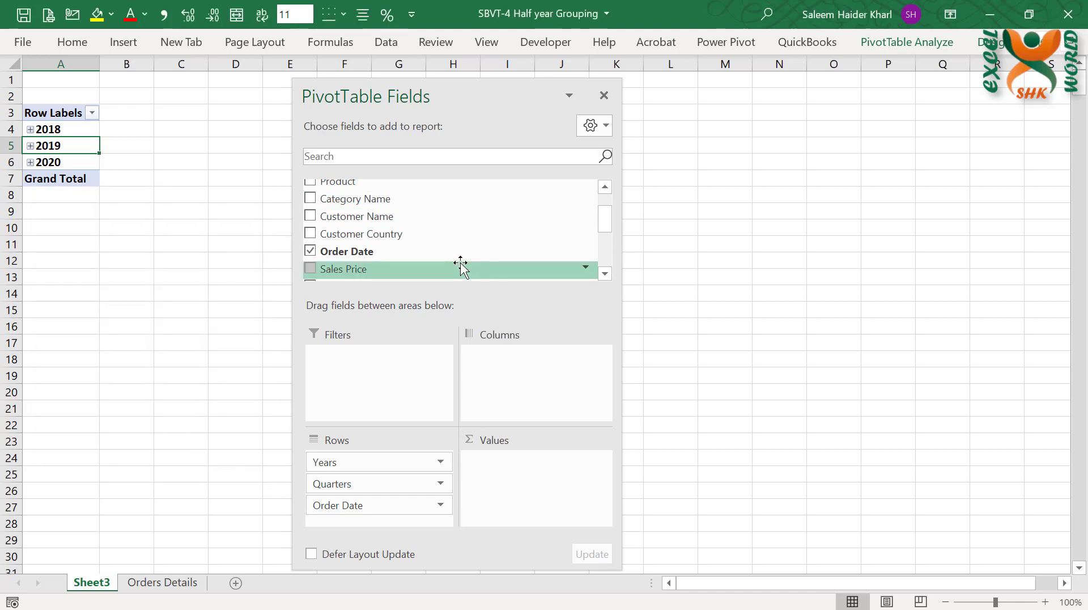
scroll(460, 263, "down", 3)
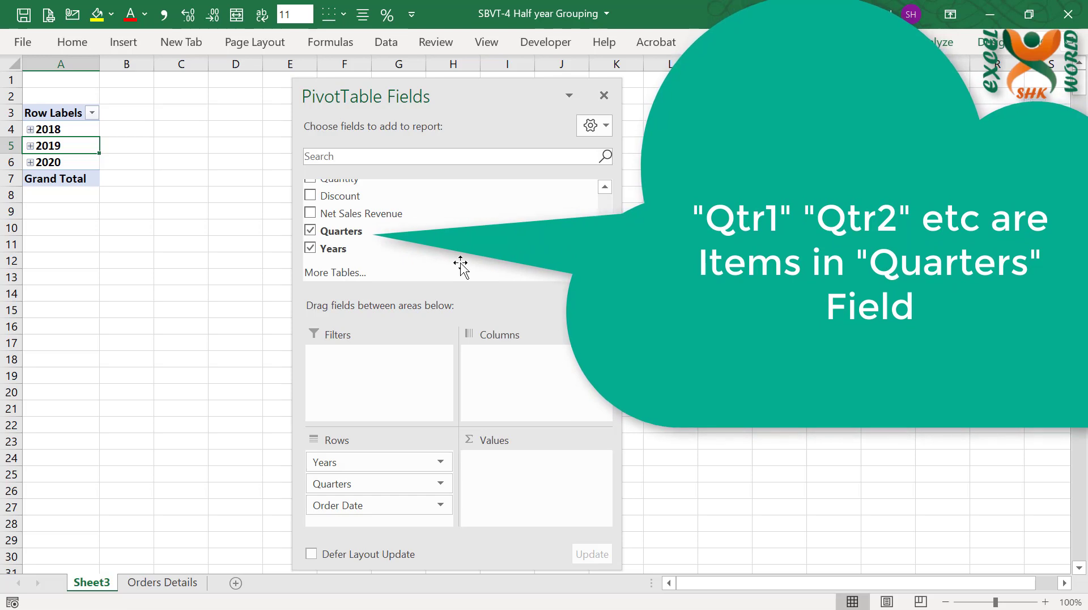
- Try to add a calculated item to the grouped Years field of the PivotTable
left_click(888, 43)
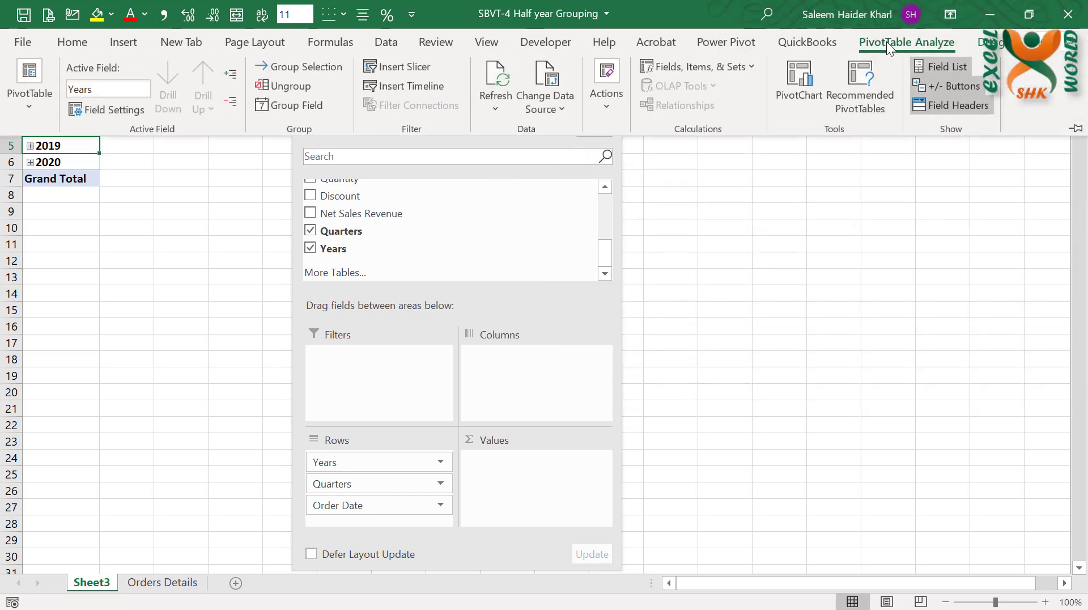
left_click(668, 66)
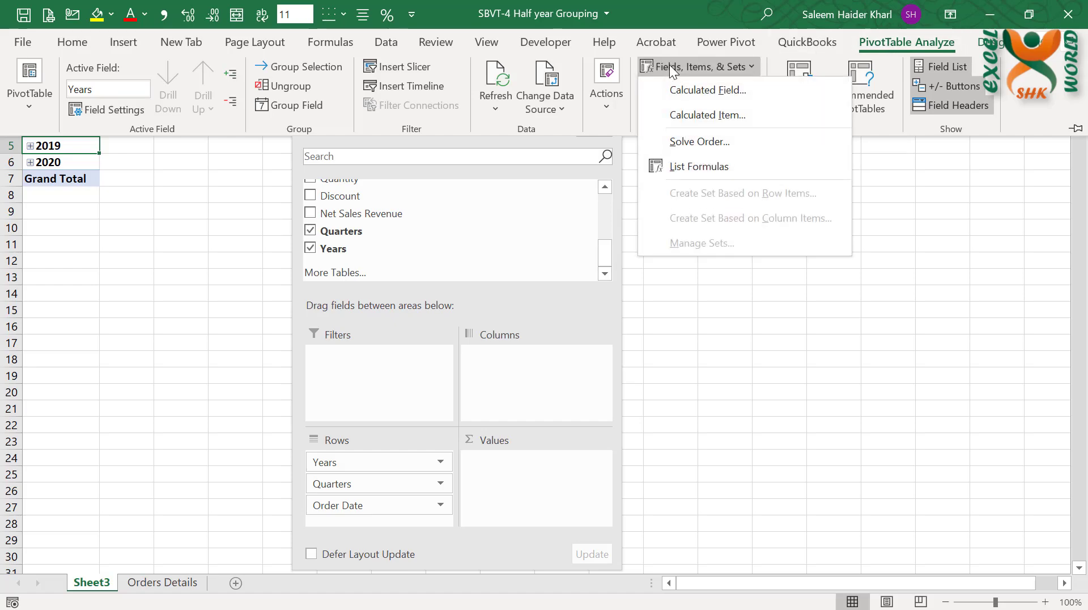
left_click(719, 114)
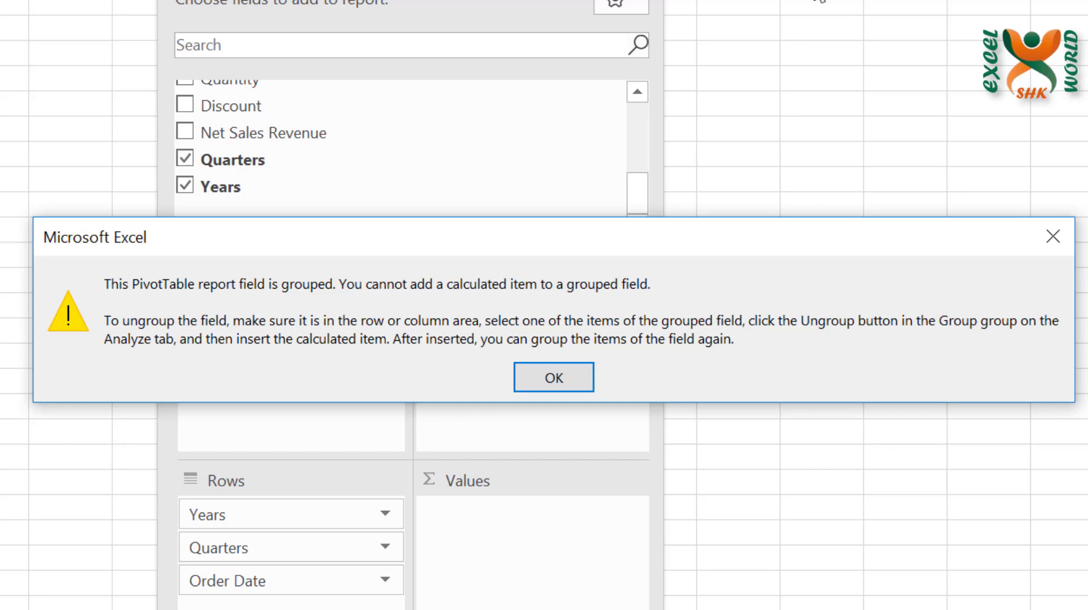
left_click(568, 387)
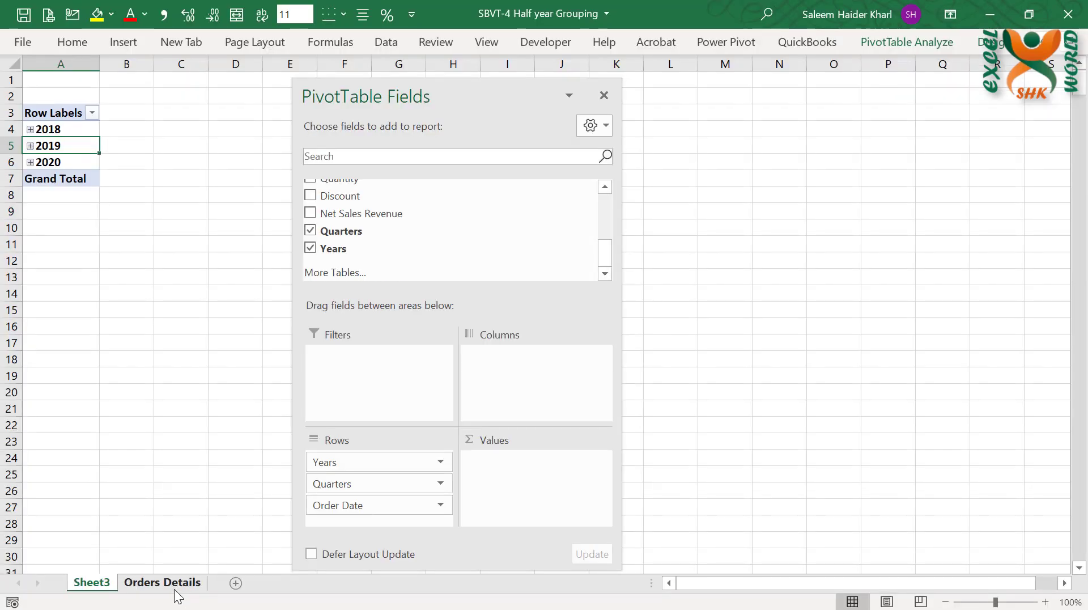
- Add a column headed Month in cell M1 of the Orders Details sheet, beside Net Sales Revenue
left_click(174, 590)
left_click(662, 78)
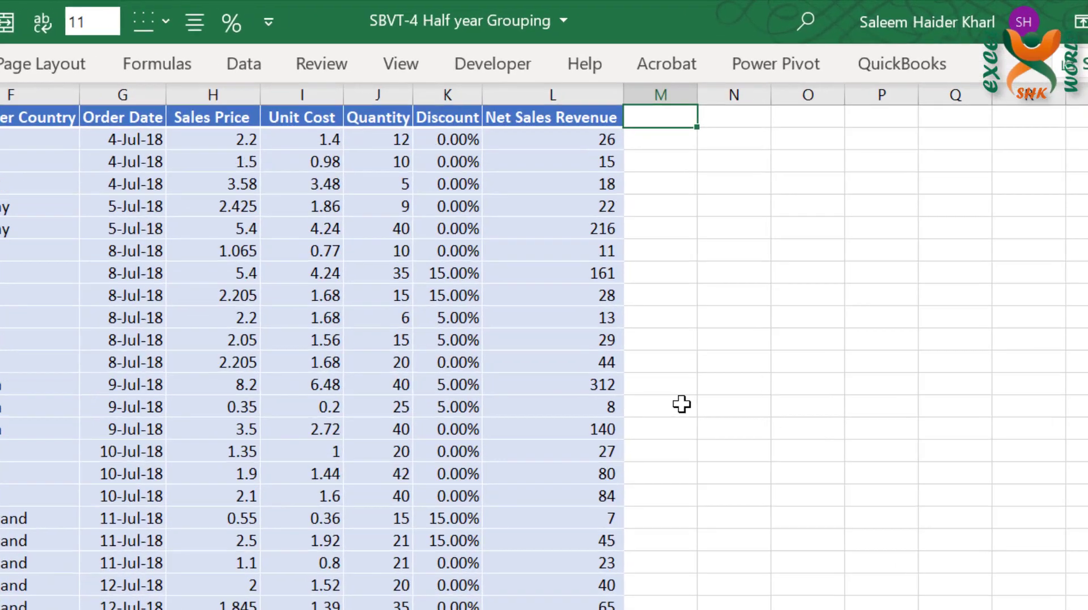
type("Month")
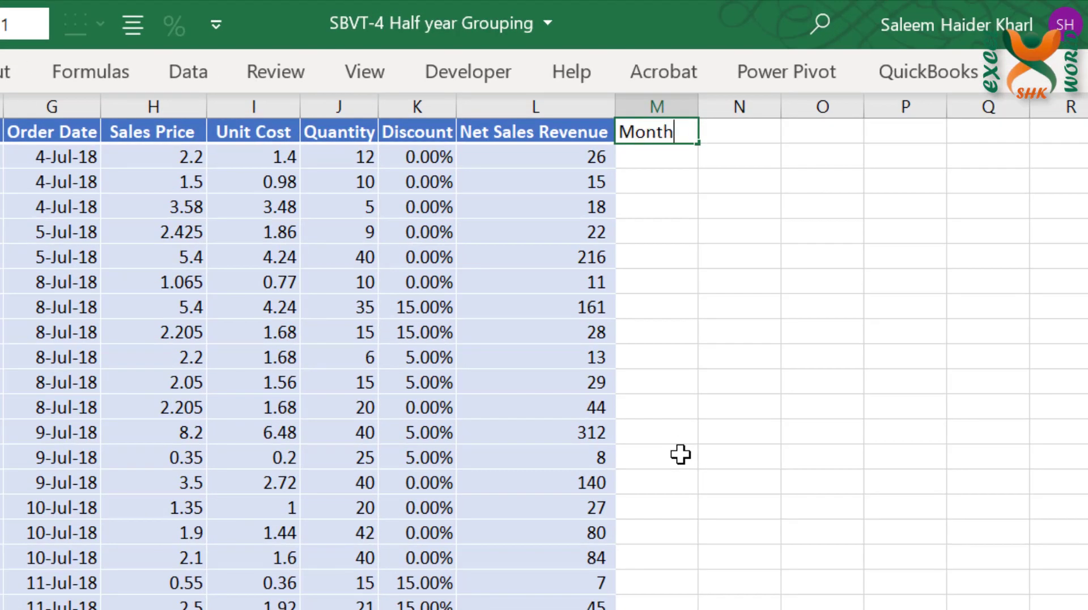
key("Return")
- Fill the Month column with the formula =MONTH([@[Order Date]])
type("=")
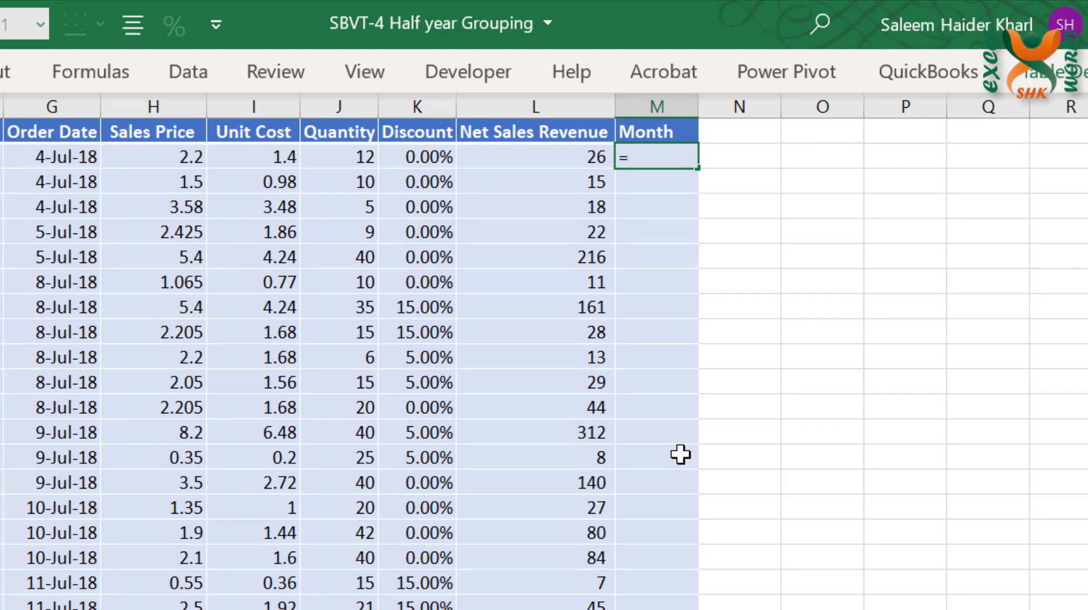
type("mont")
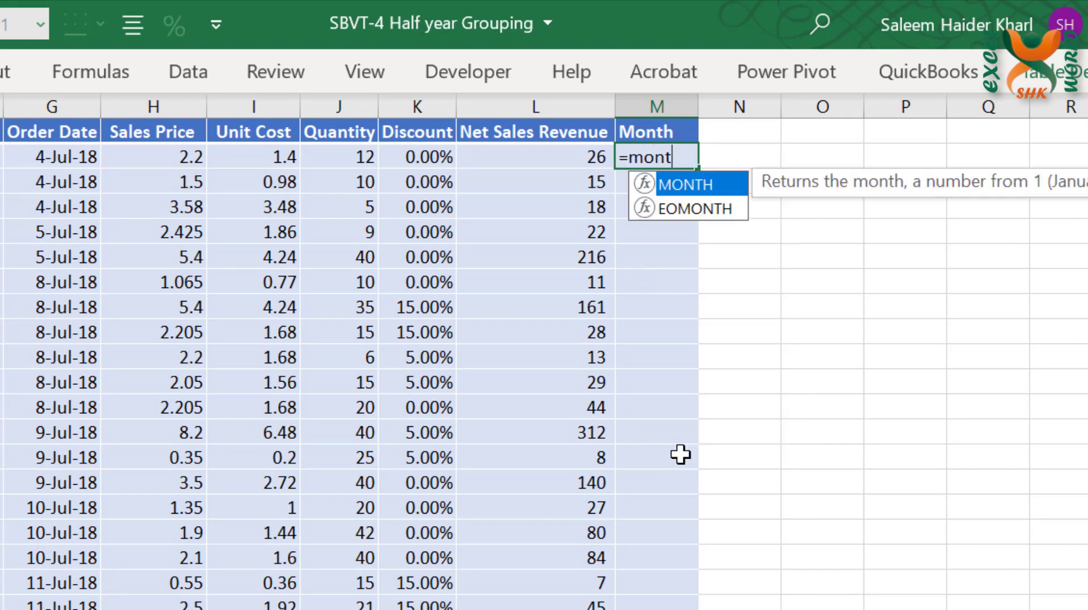
key("Tab")
key("Left")
key("Left")
key("Left")
key("Left")
key("Left")
key("Left")
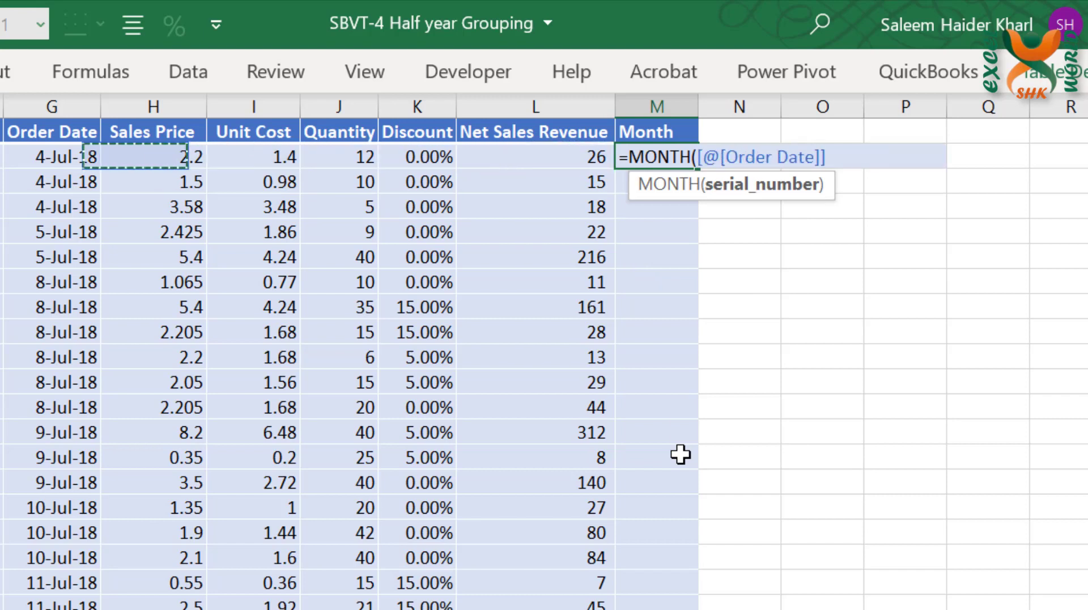
type(")")
key("Return")
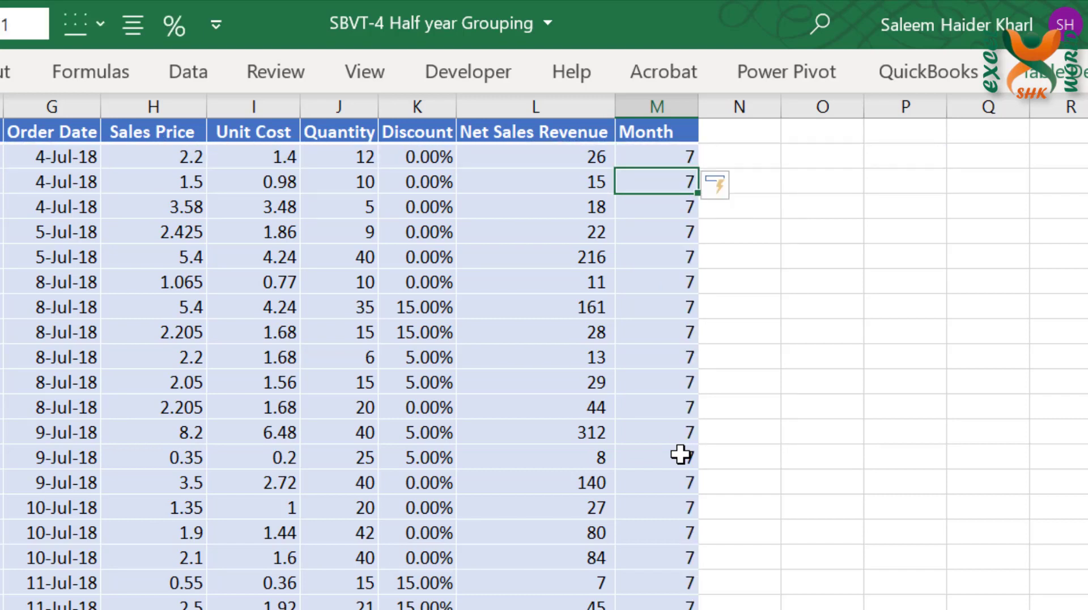
- Add a column headed Half Year in cell N1, beside the Month column
key("Right")
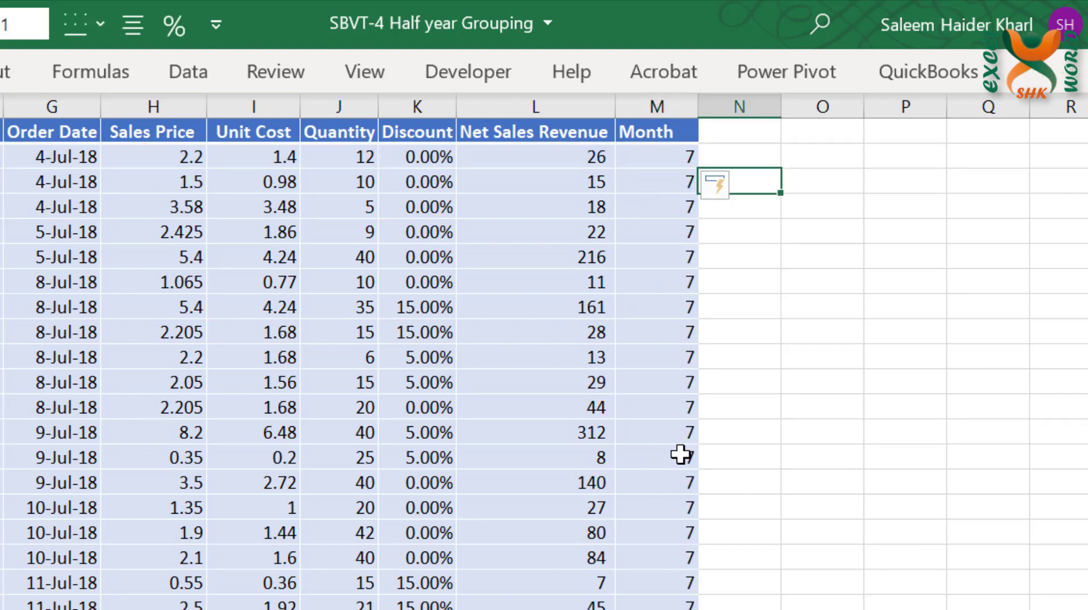
key("Up")
key("Up")
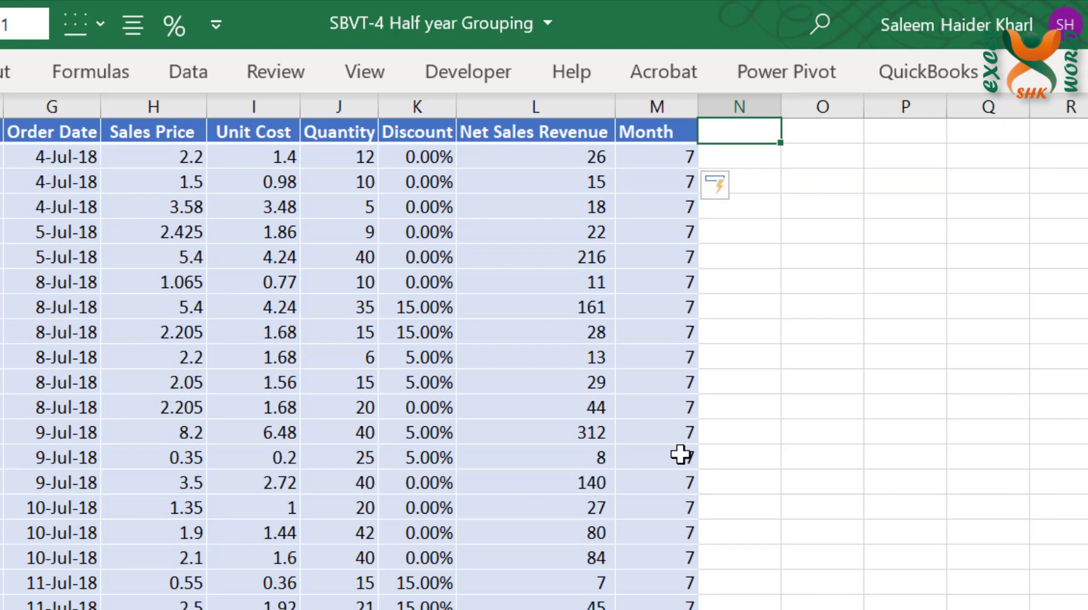
type("Ha")
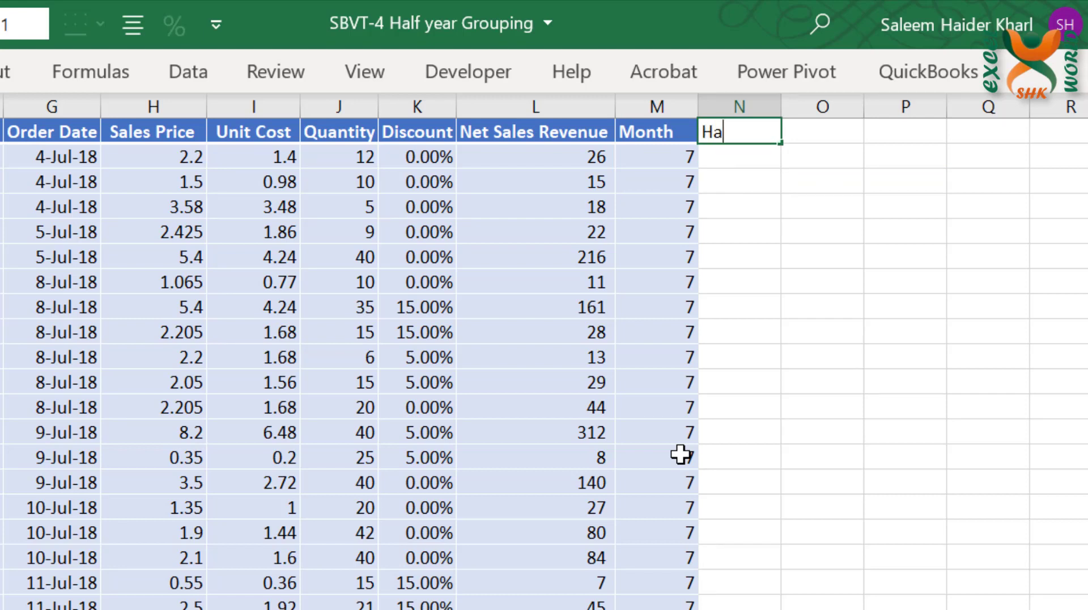
type("lf Year")
key("Return")
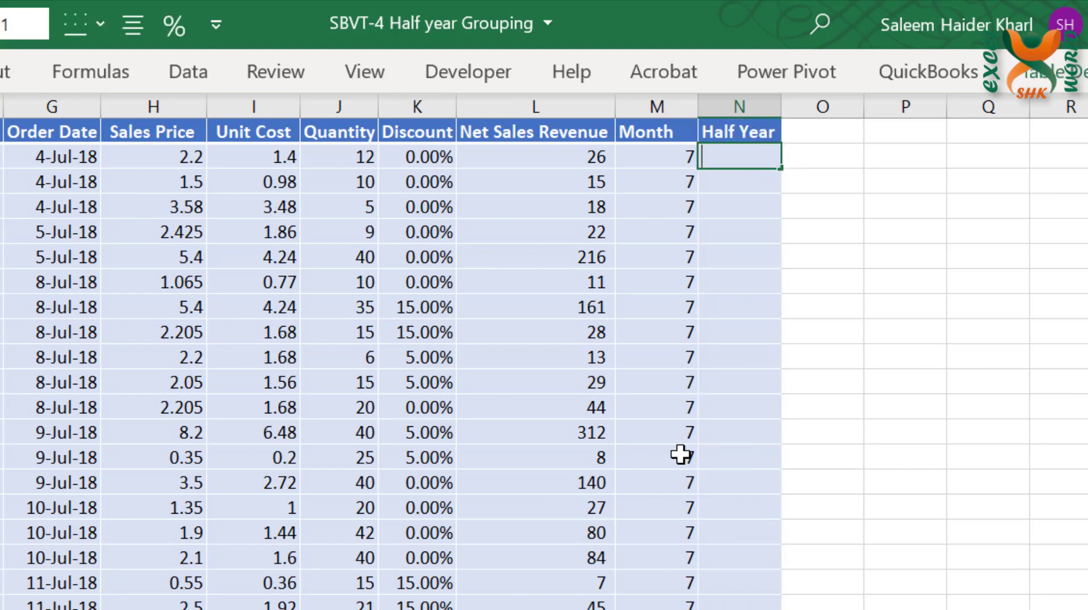
type("=IF(")
key("Left")
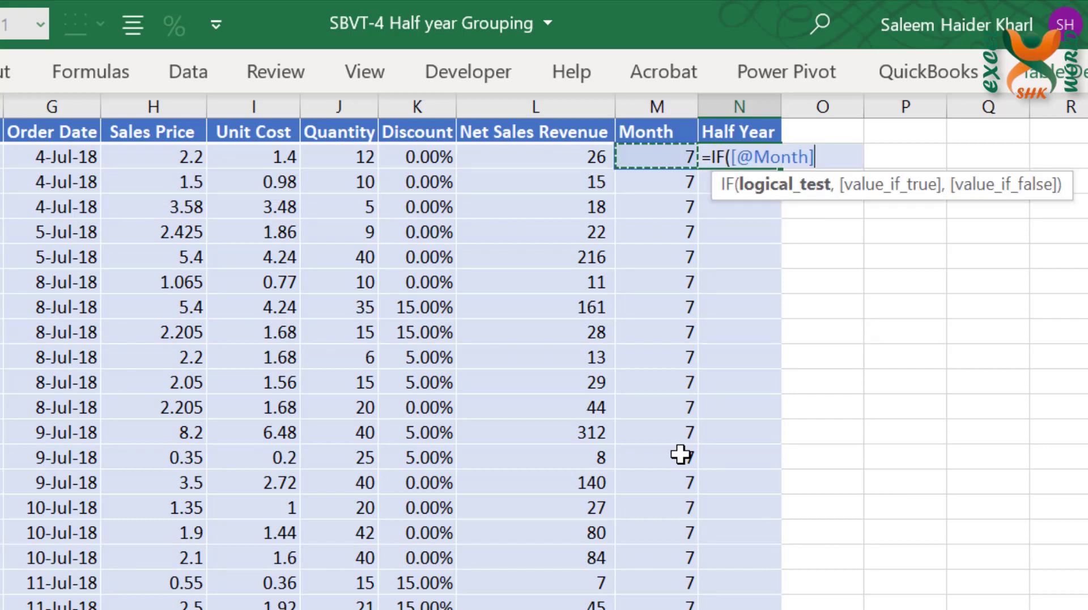
type(">6")
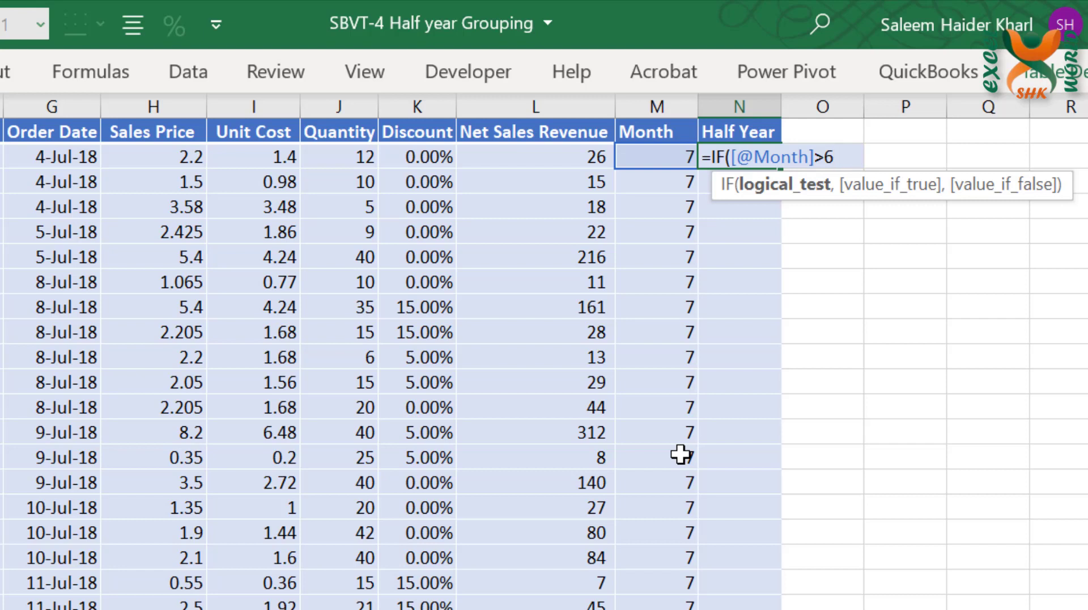
type(",")
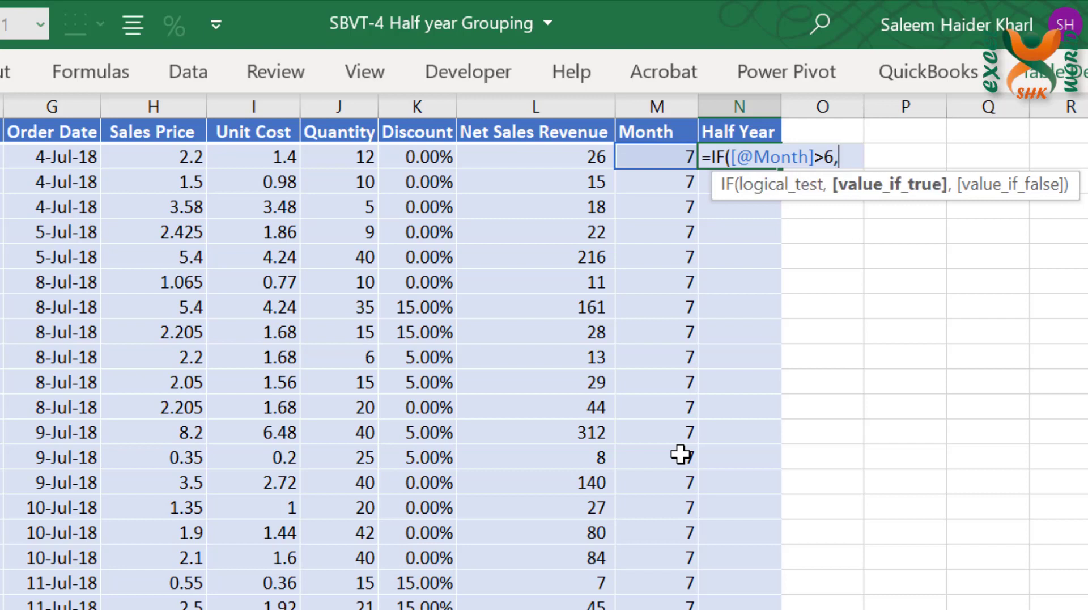
type("\"")
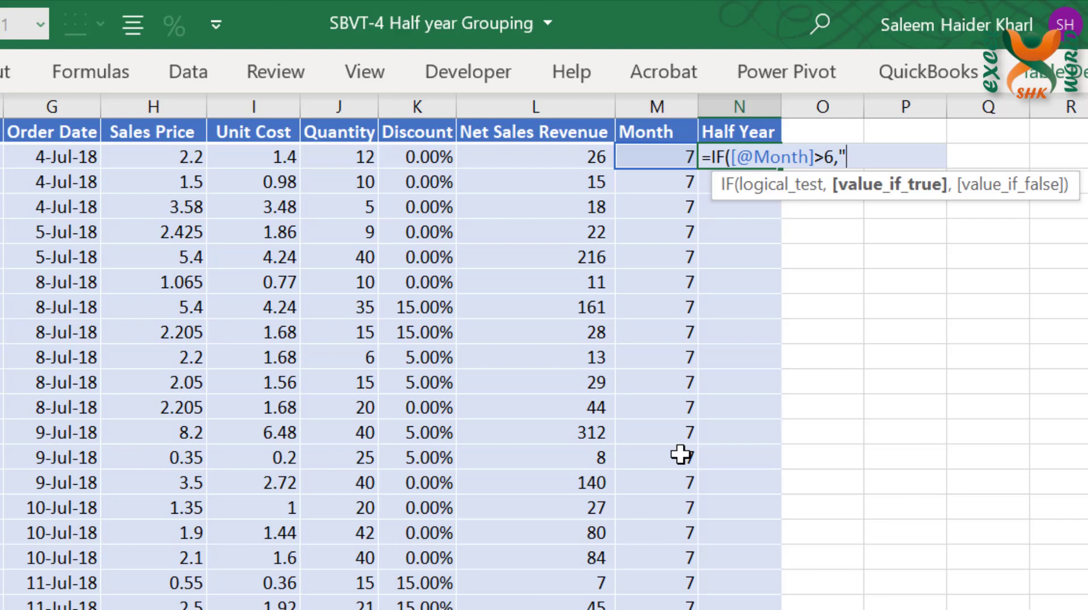
type("2nd Half Year\",\"")
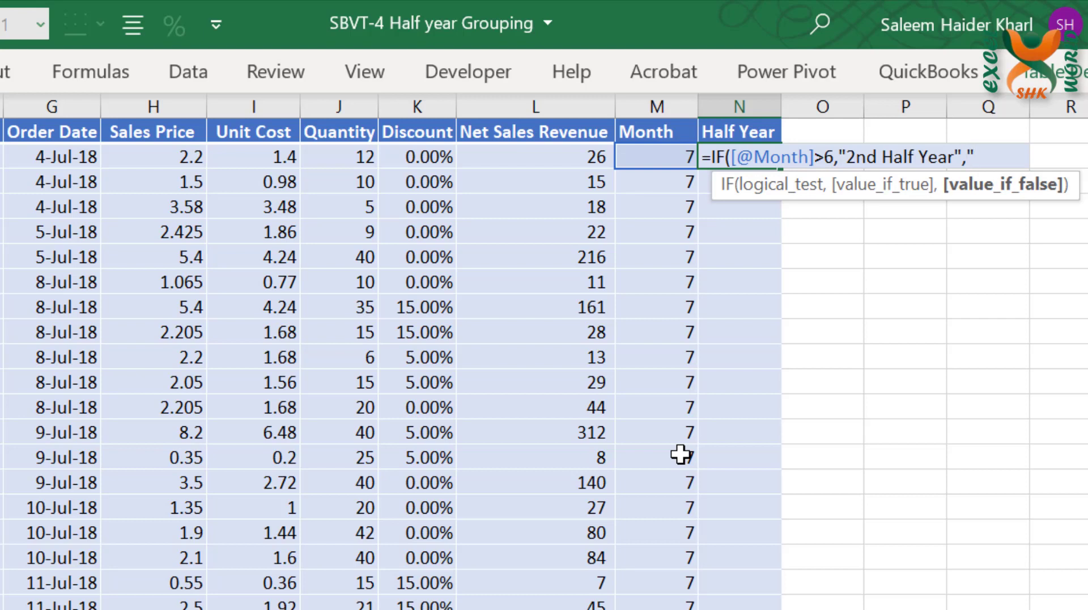
type("1st Half Year\"")
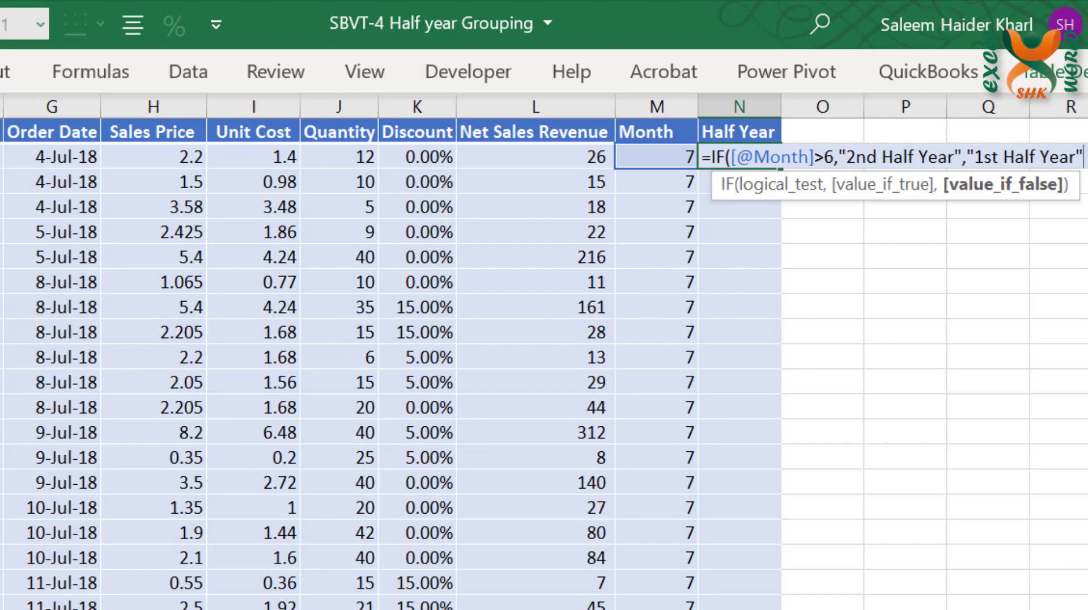
type(")")
key("ctrl+Return")
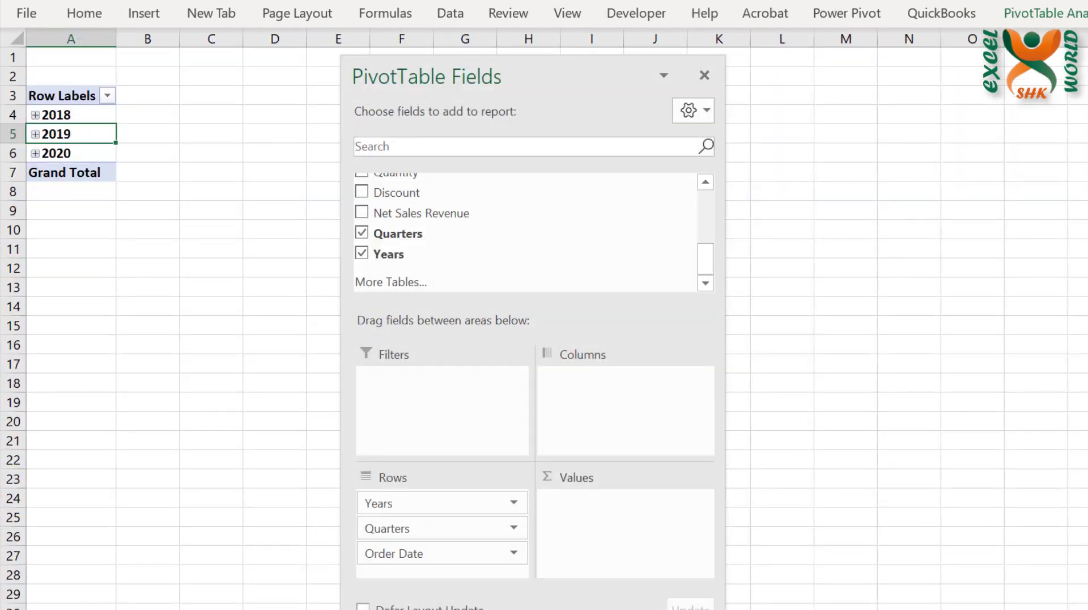
- Refresh the PivotTable on Sheet3 and remove Quarters and Order Date from its rows
left_click(1055, 15)
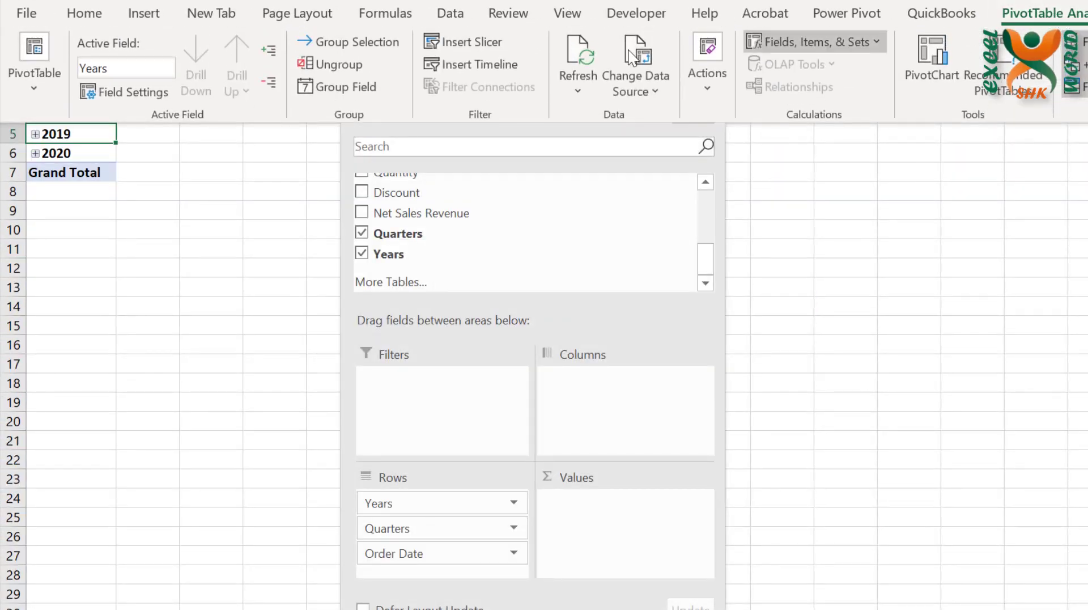
left_click(574, 55)
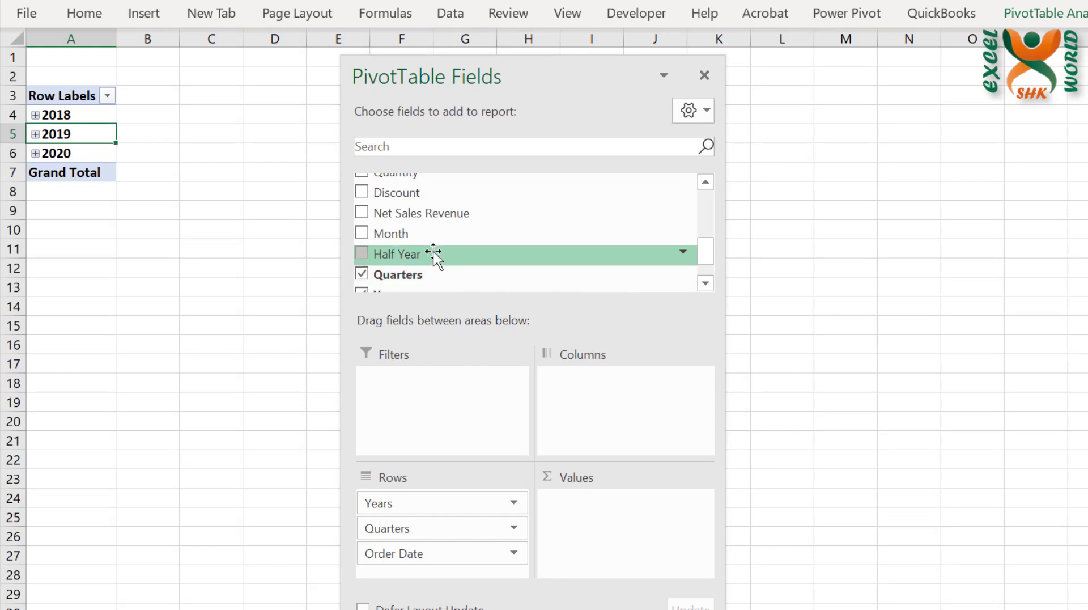
left_click_drag(453, 530, 227, 547)
scroll(432, 238, "down", 1)
left_click_drag(447, 503, 456, 462)
- Add Half Year below Years in the PivotTable rows, followed by Quarters
left_click_drag(396, 213, 489, 554)
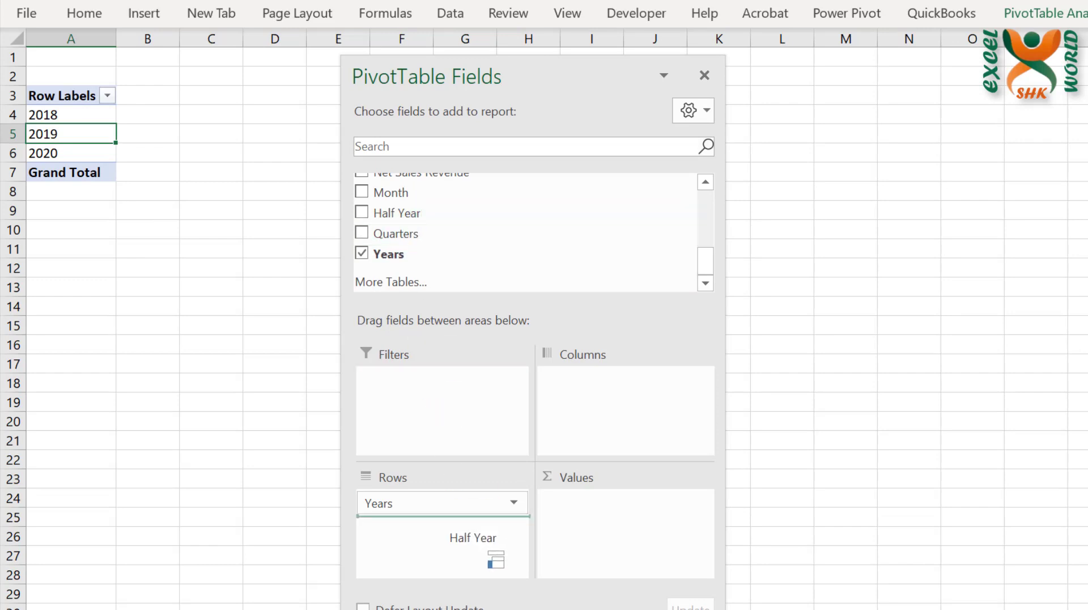
left_click_drag(487, 548, 488, 549)
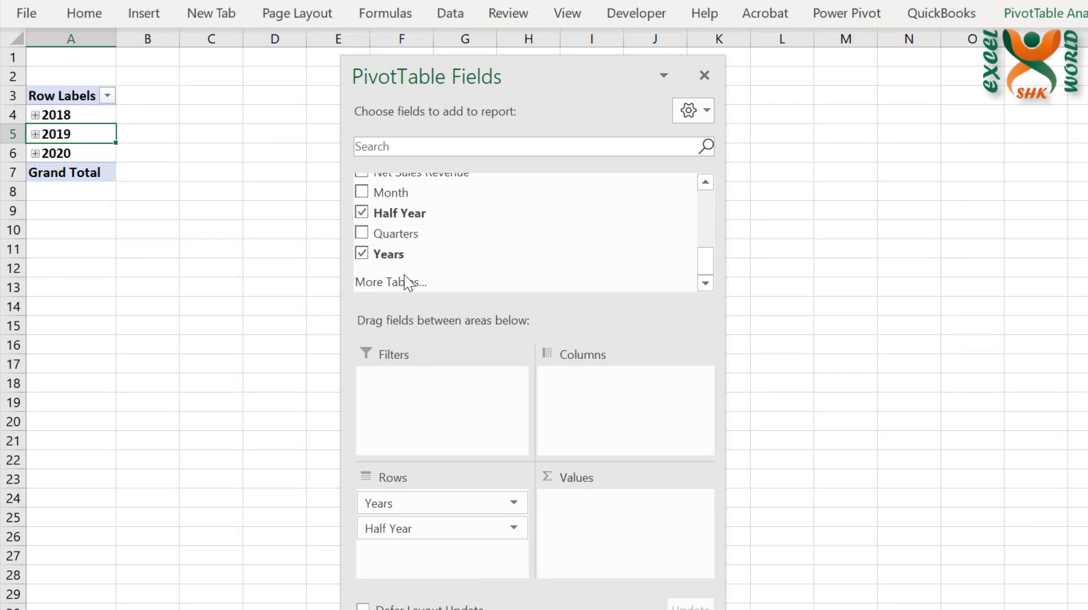
left_click_drag(390, 233, 466, 565)
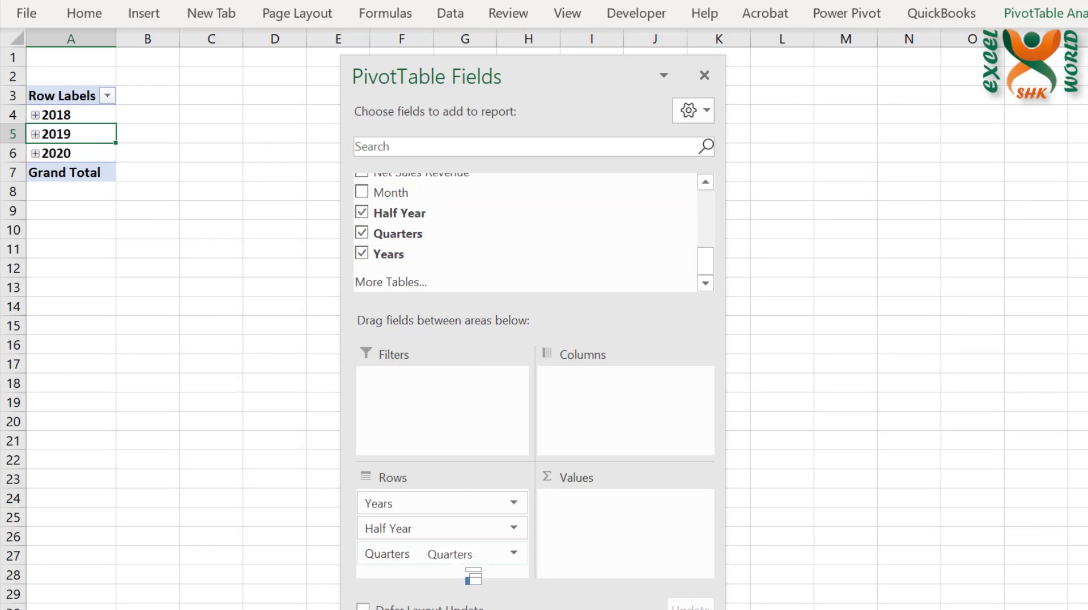
- Add Net Sales Revenue to the PivotTable values and format column B with thousands separators and no decimal places
scroll(490, 281, "up", 1)
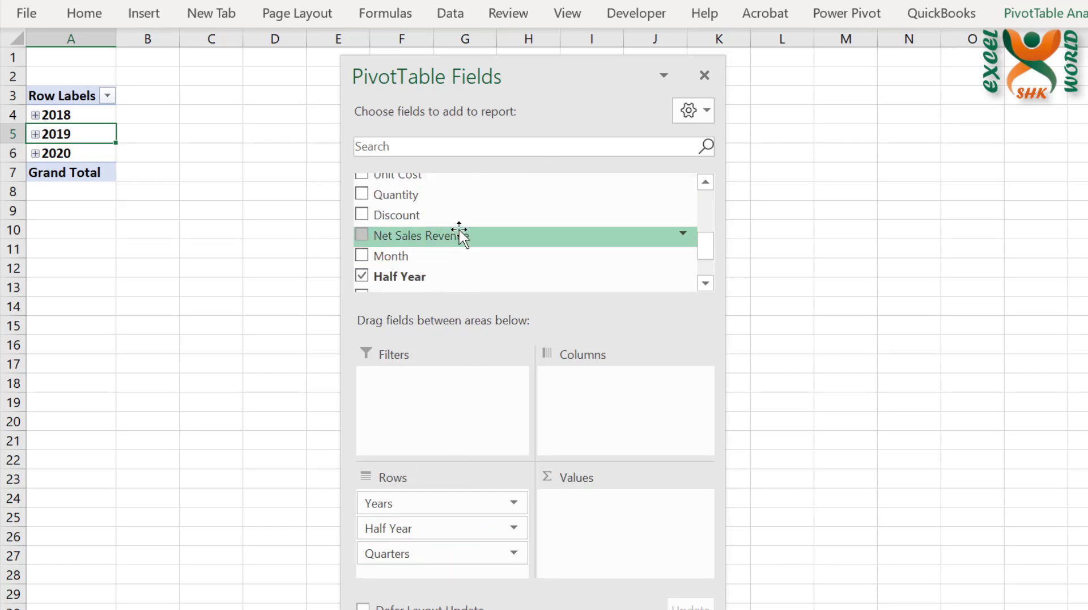
left_click_drag(460, 234, 657, 586)
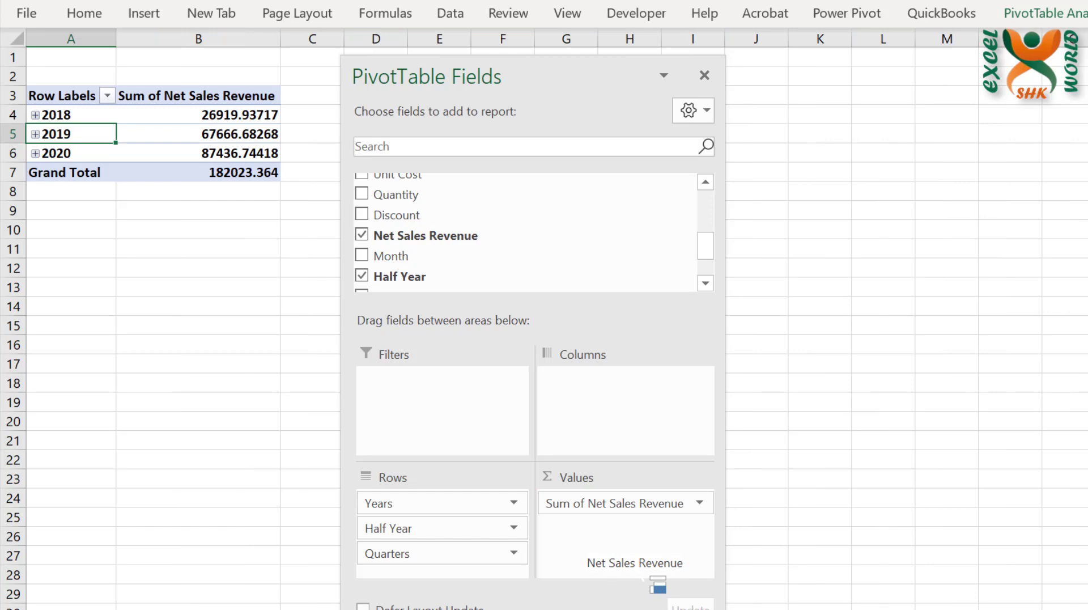
left_click(226, 37)
left_click(220, 1)
left_click(220, 0)
left_click(220, 1)
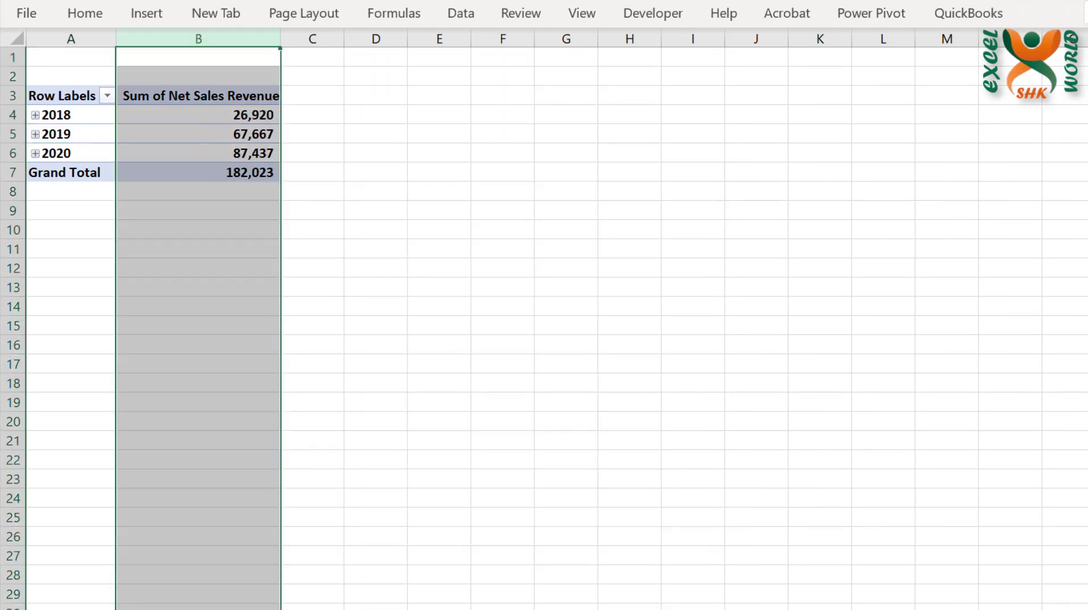
- Expand the entire Years field in the PivotTable rows and move the field list farther away from the report
right_click(57, 115)
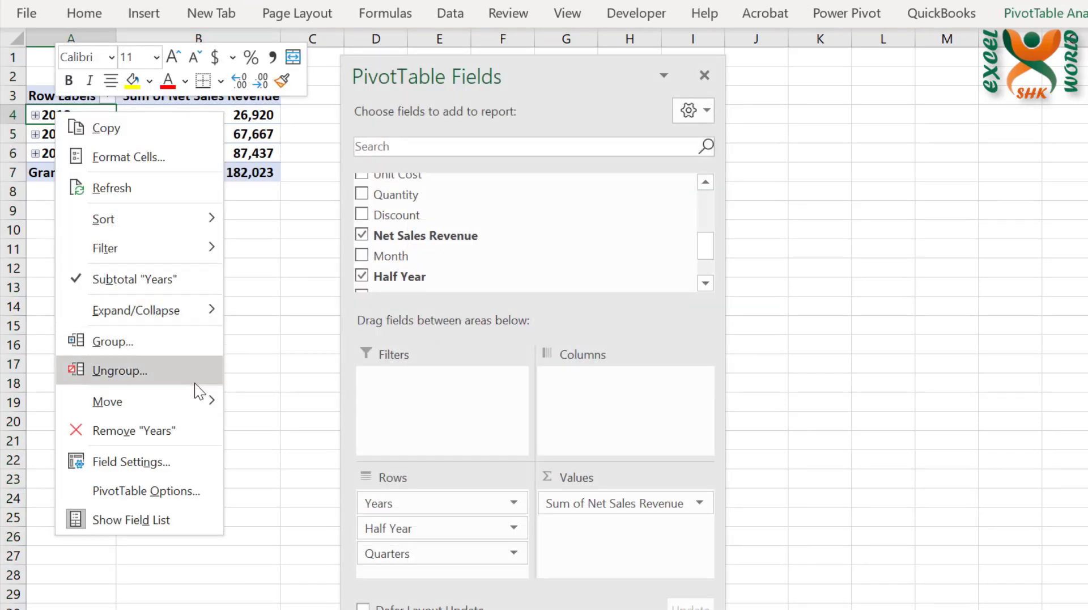
mouse_move(196, 389)
mouse_move(207, 310)
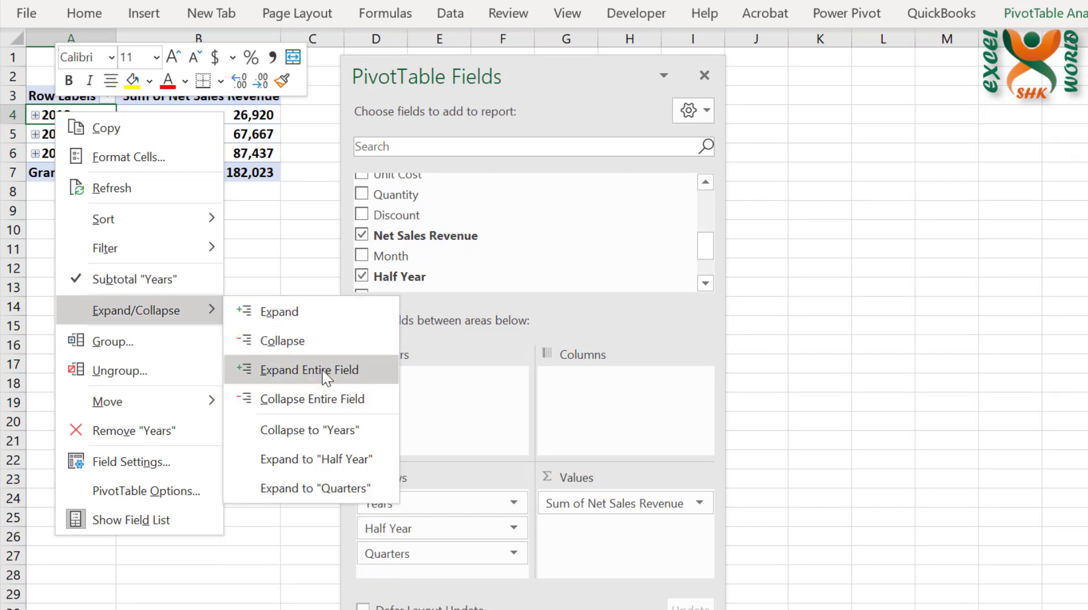
left_click(335, 375)
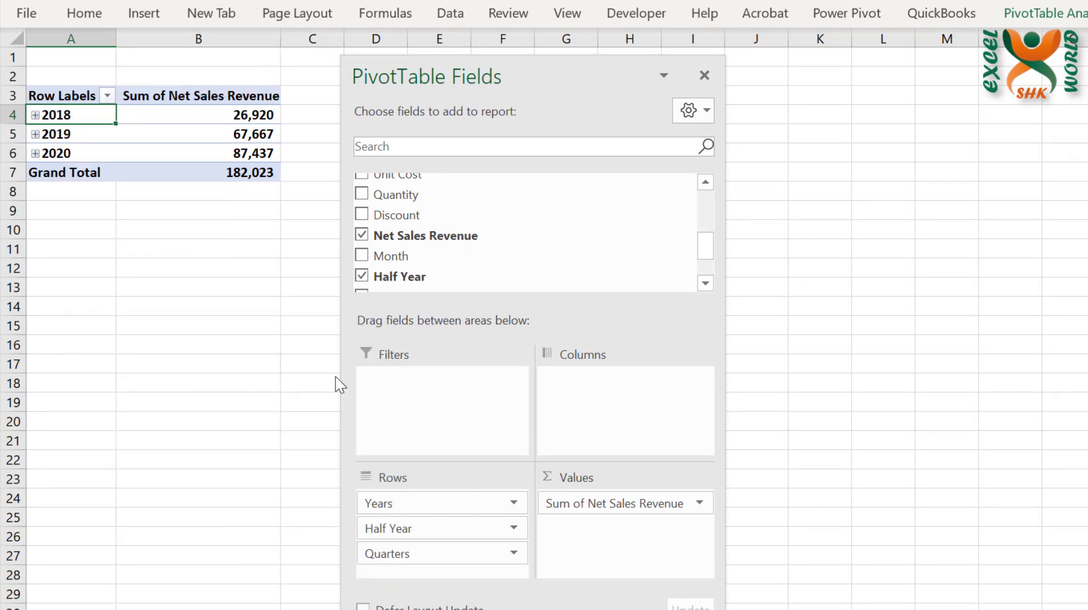
left_click_drag(592, 79, 826, 85)
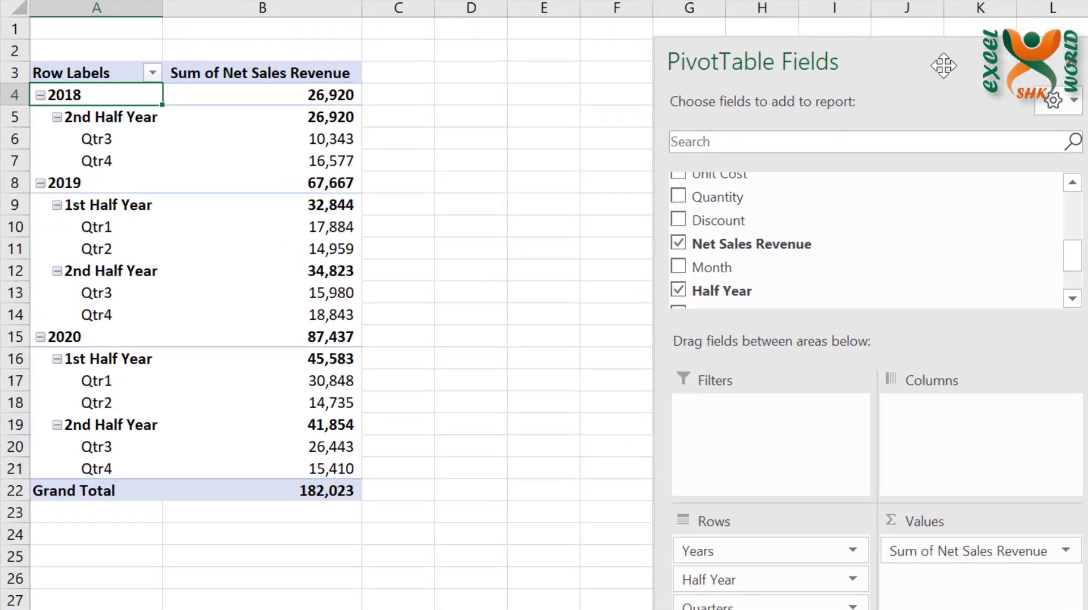